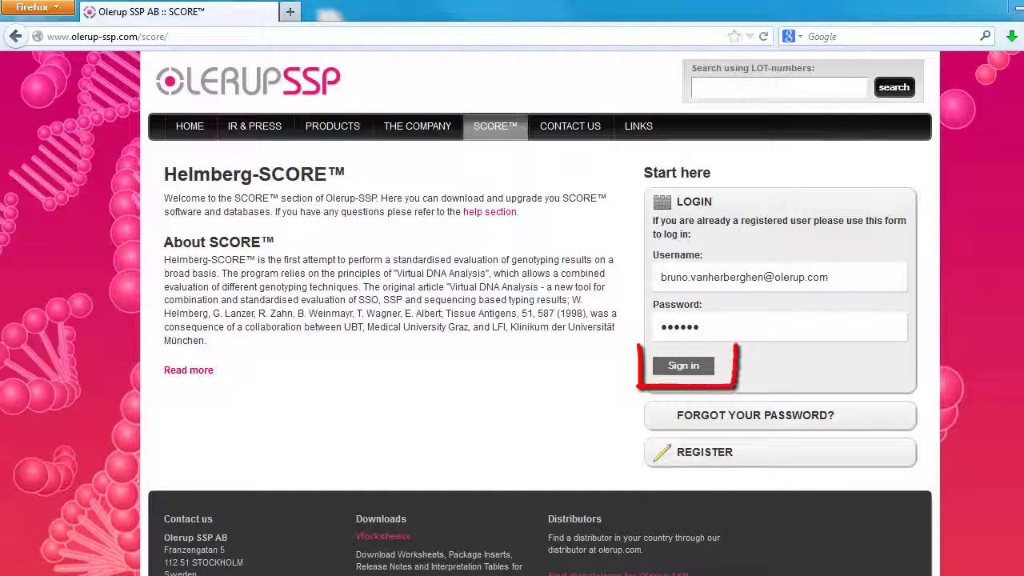
- Sign in to the Olerup SSP SCORE section with the registered user's username and password
left_click(708, 368)
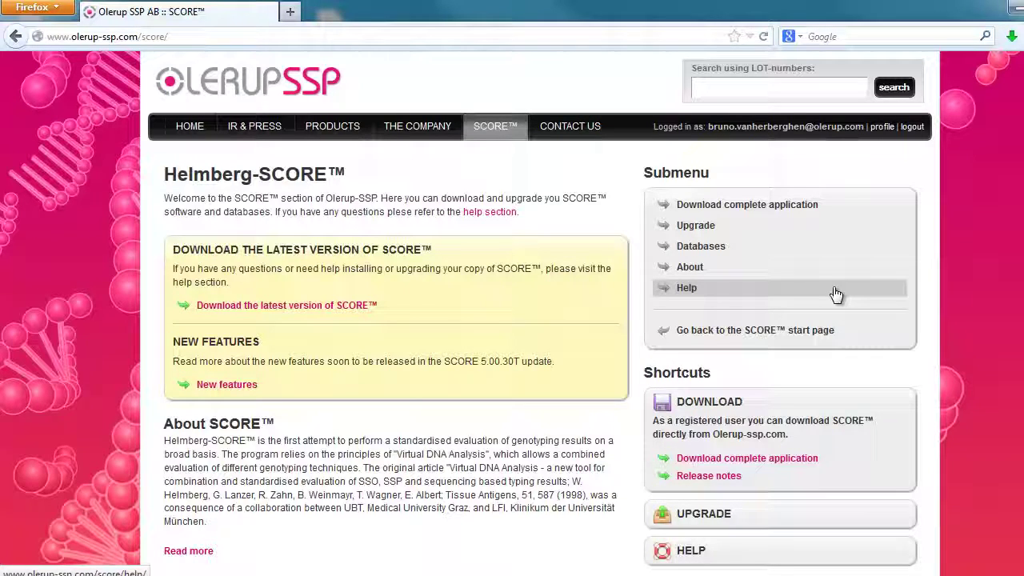
- Download the complete installer SCORE_version_5.00.41_T_Olerup_XP07.exe, not the upgrade, and save it to disk
left_click(832, 209)
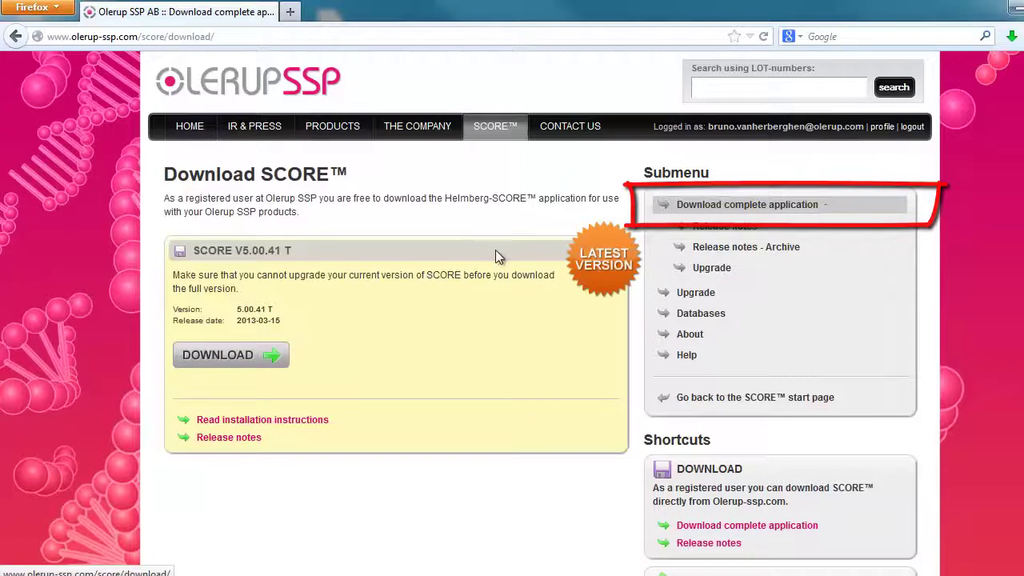
left_click(260, 360)
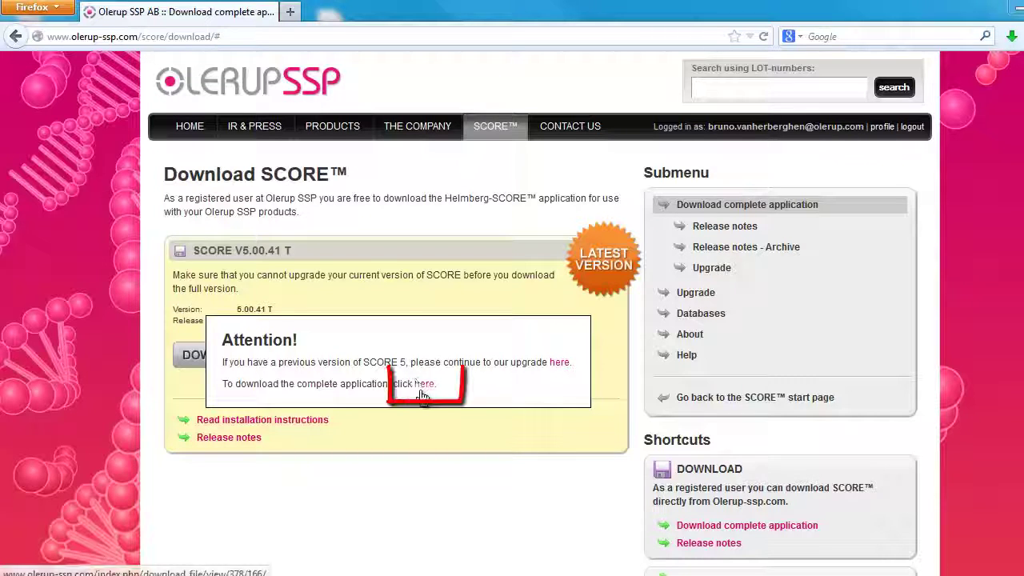
left_click(420, 390)
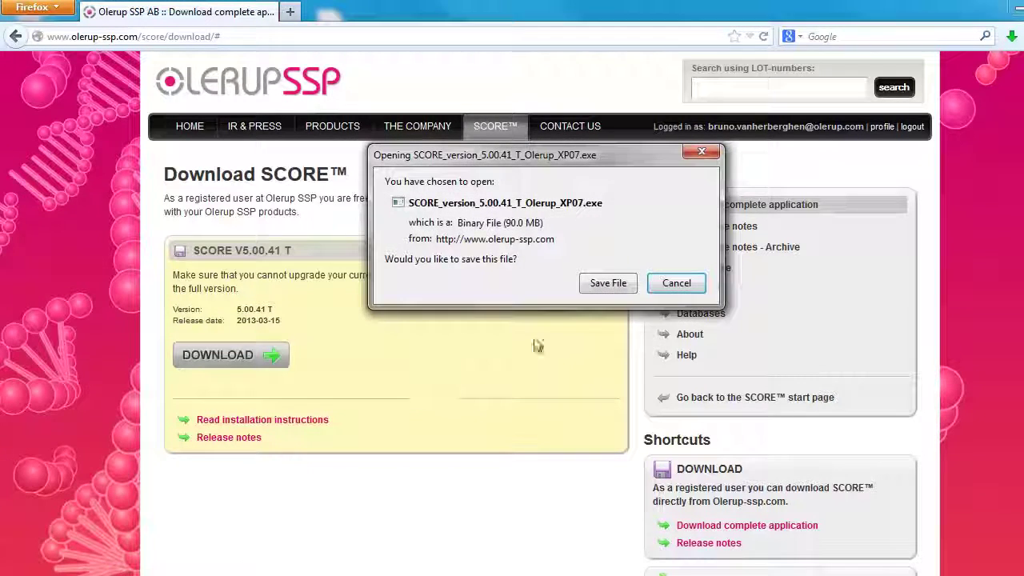
left_click(620, 286)
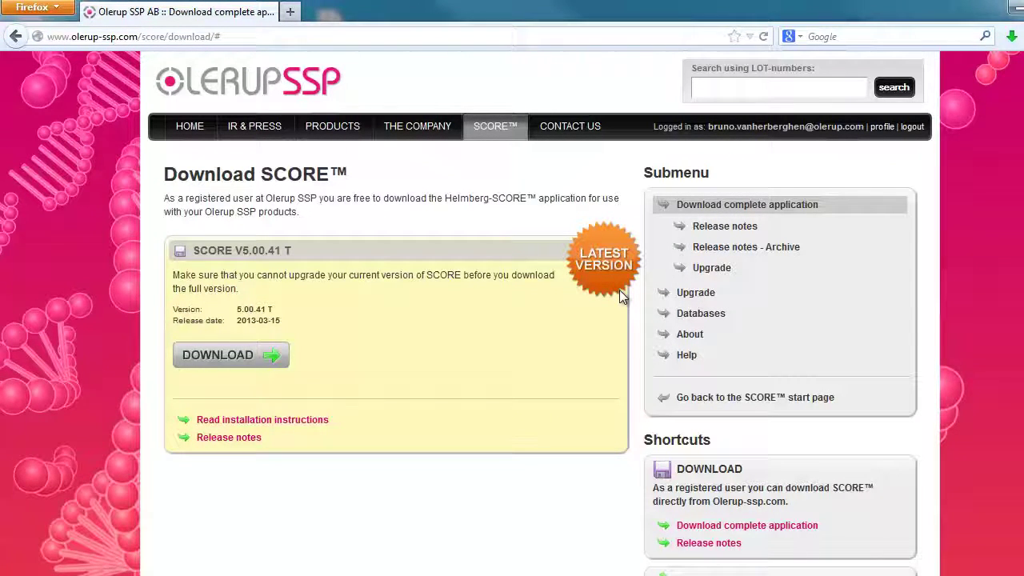
- Run the downloaded SCORE_version_5.00.41_T_Olerup_XP07.exe from Firefox's Downloads list, allowing it past the security warning
left_click(36, 8)
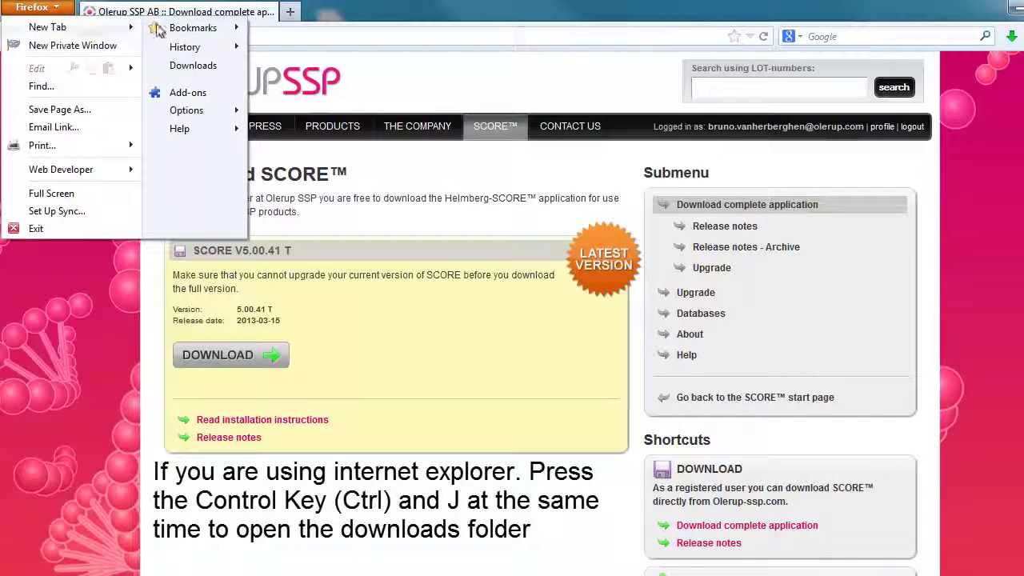
left_click(204, 65)
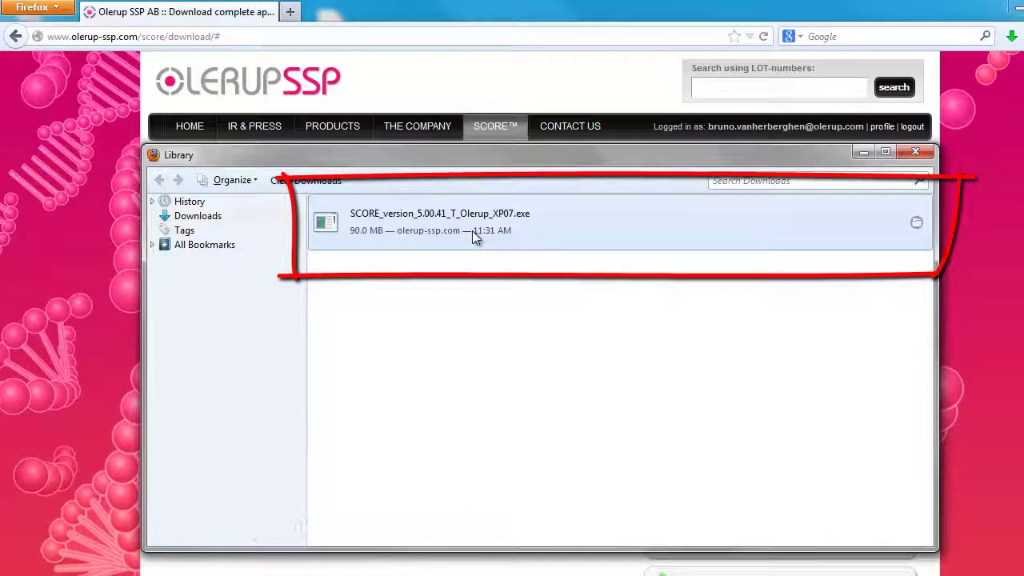
double_click(472, 230)
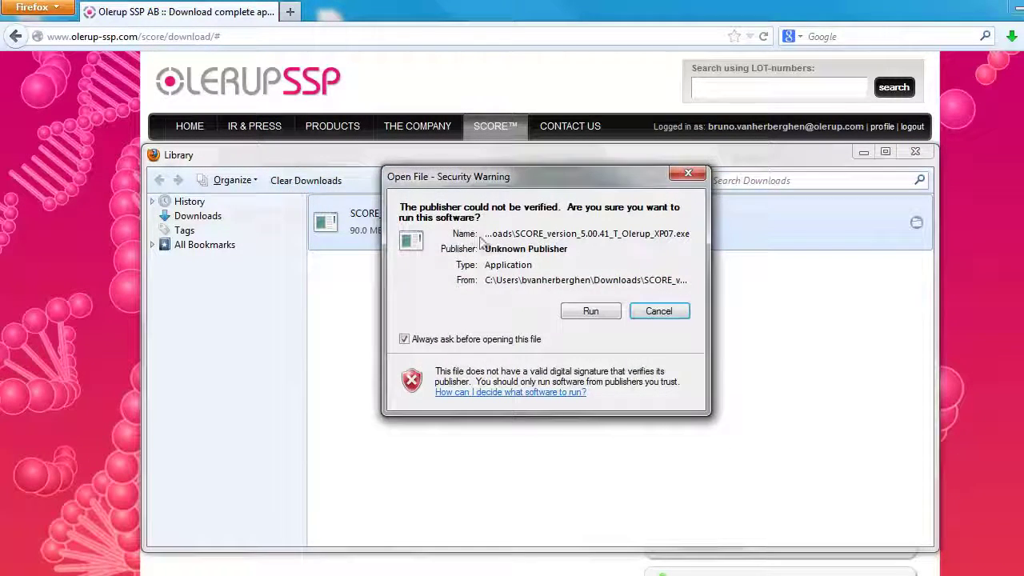
left_click(592, 311)
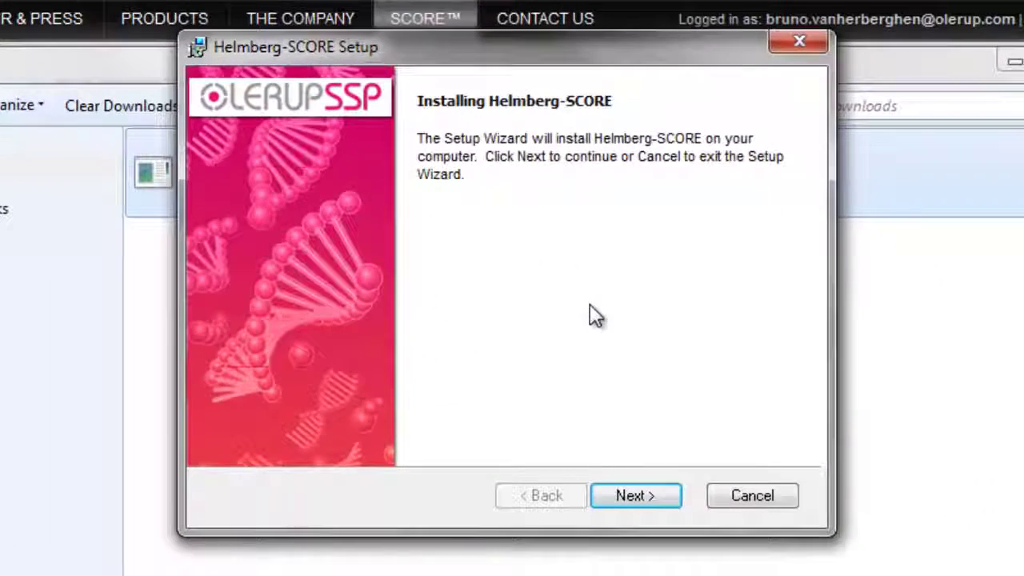
- Accept the license terms and install Helmberg-SCORE to the default C:\Program Files (x86)\SCORE\ folder
left_click(647, 503)
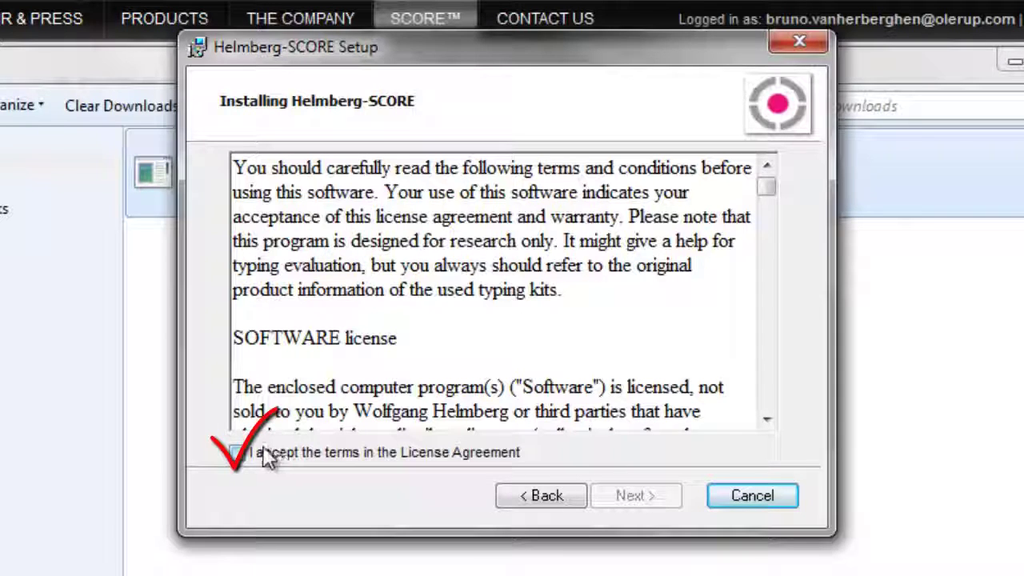
left_click(237, 453)
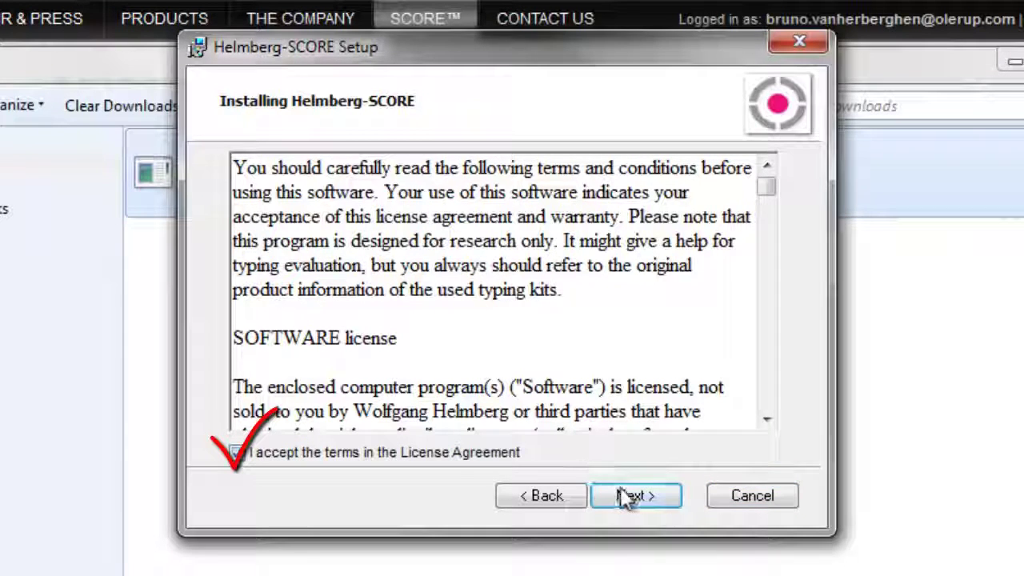
left_click(628, 496)
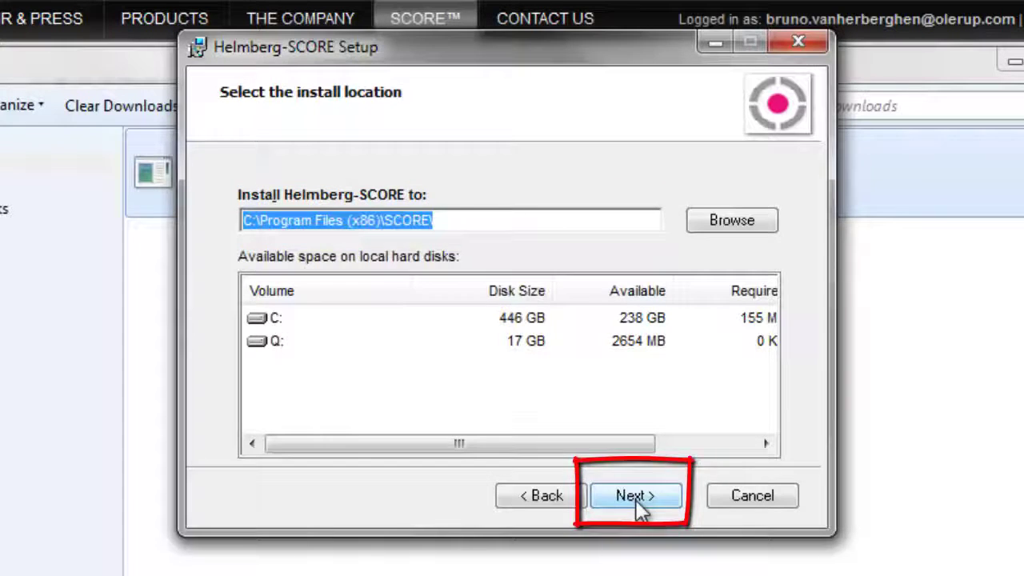
left_click(638, 498)
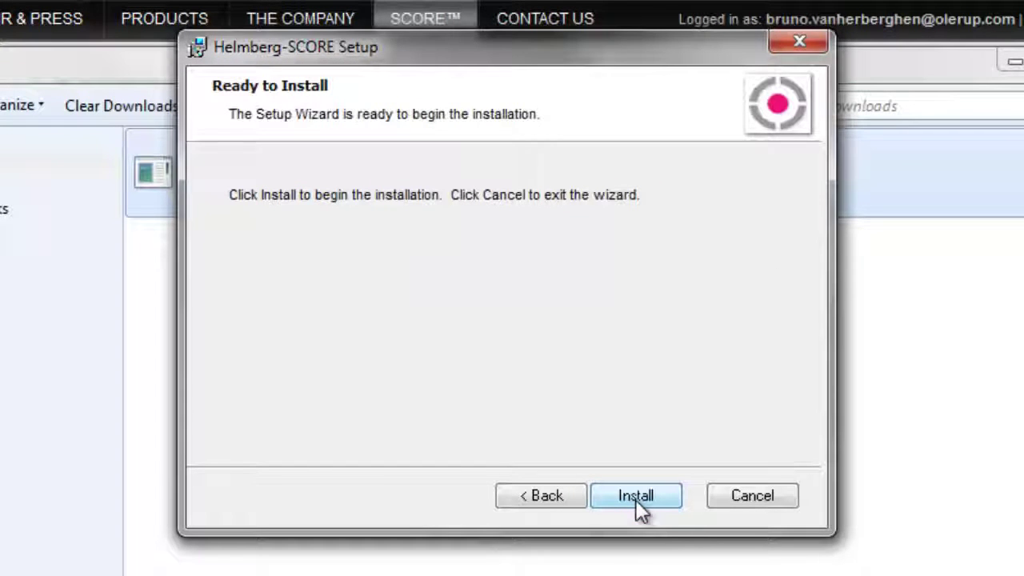
left_click(636, 498)
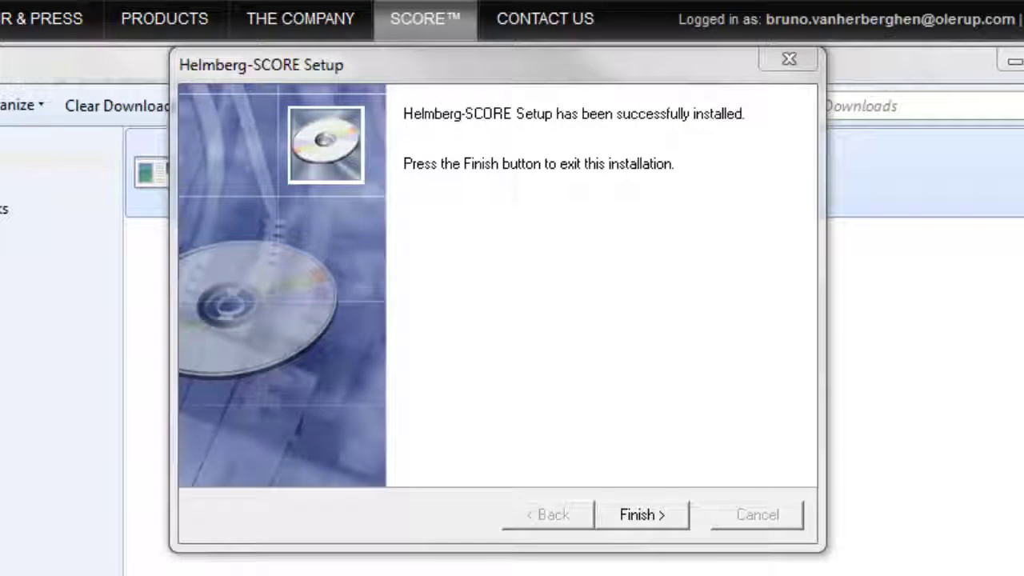
left_click(644, 514)
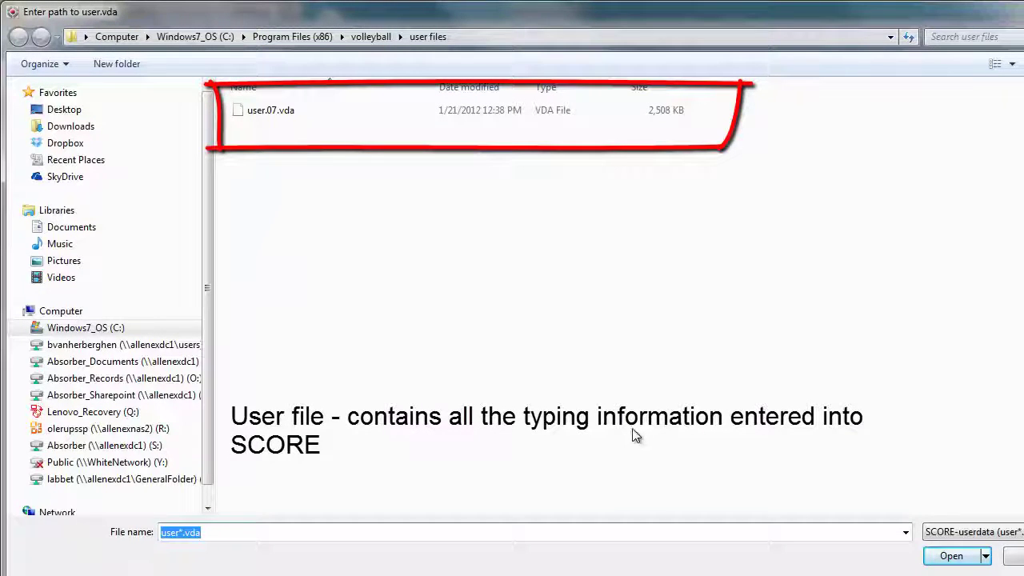
- Point SCORE to user.07.vda, archive.07.vda and allele marsh HLADB_3.10.0.07.vda as its data files
left_click(272, 112)
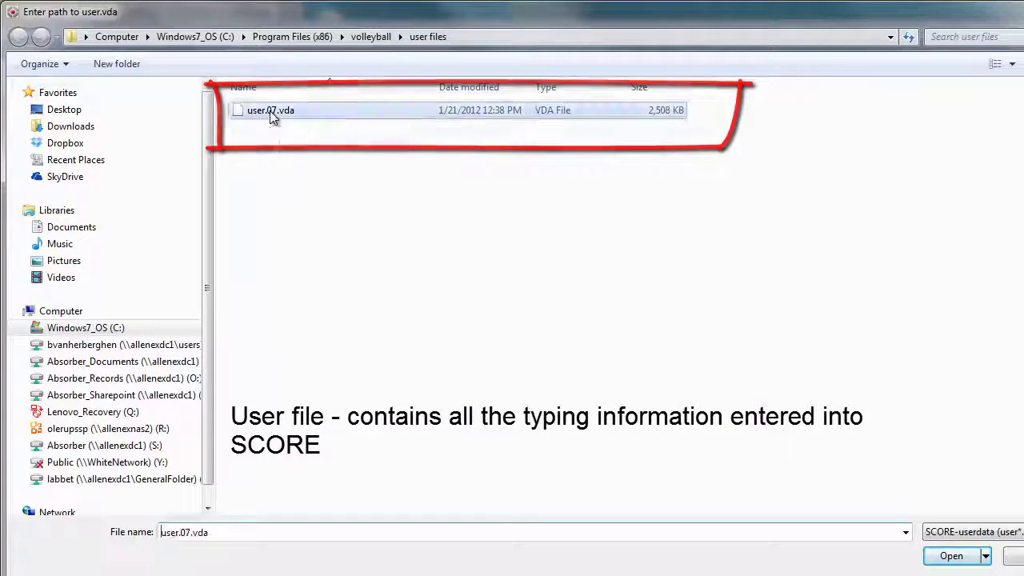
left_click(948, 556)
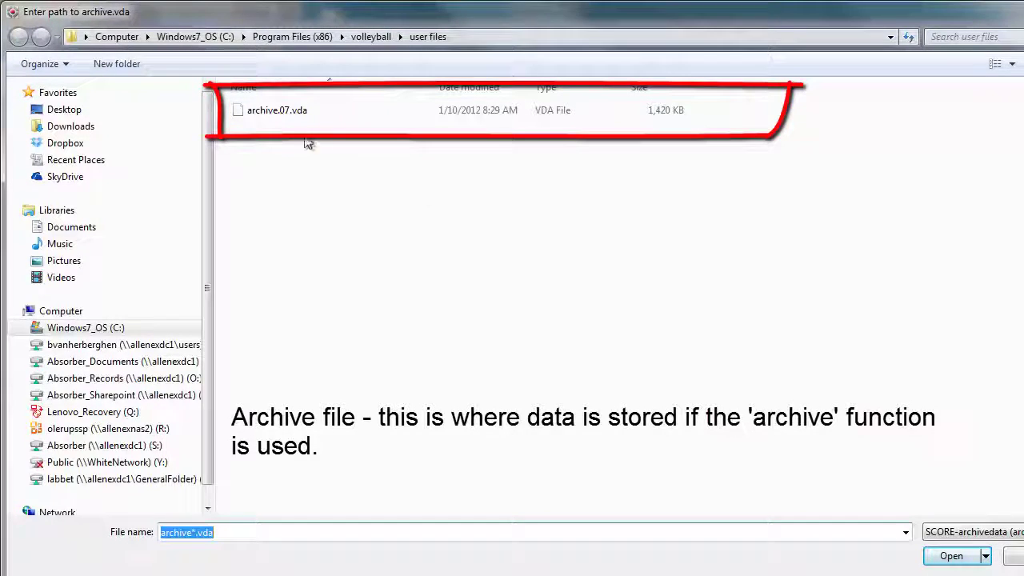
left_click(280, 112)
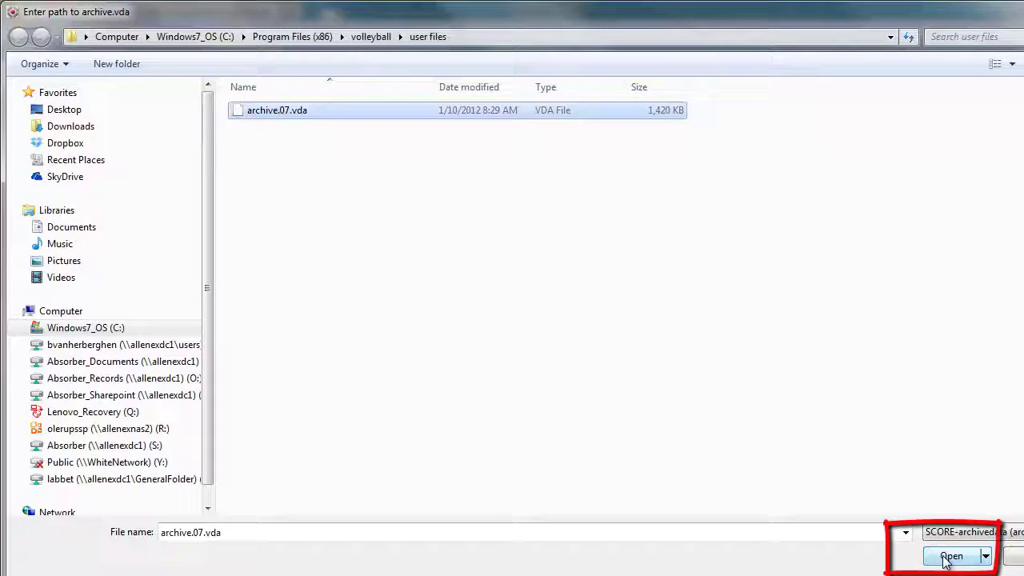
left_click(951, 556)
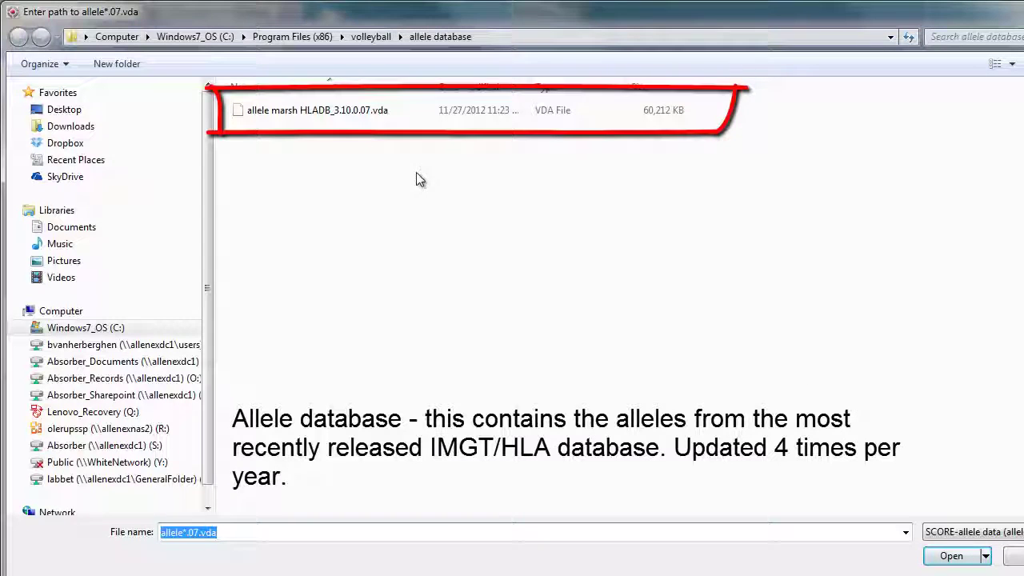
left_click(326, 118)
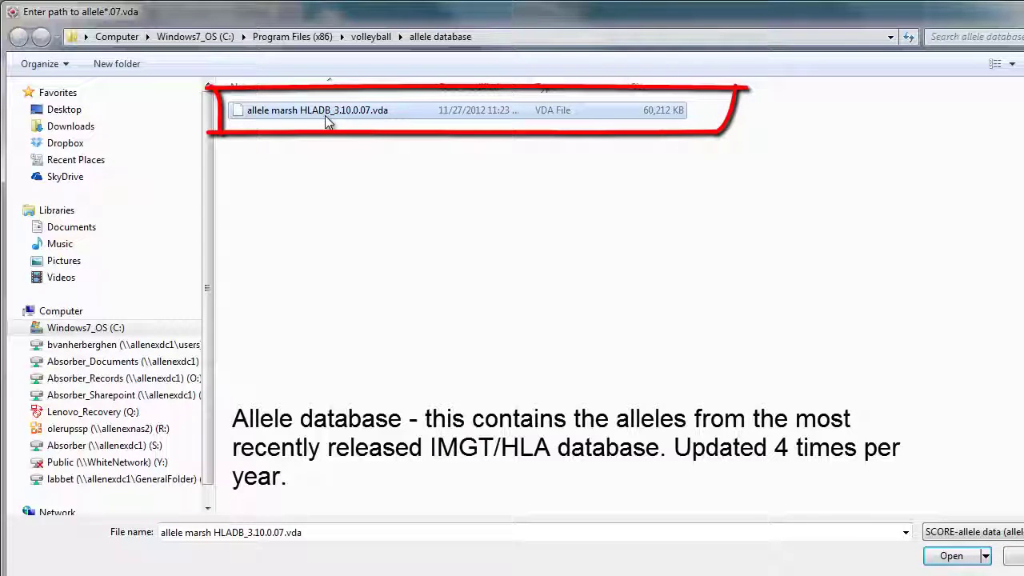
left_click(952, 557)
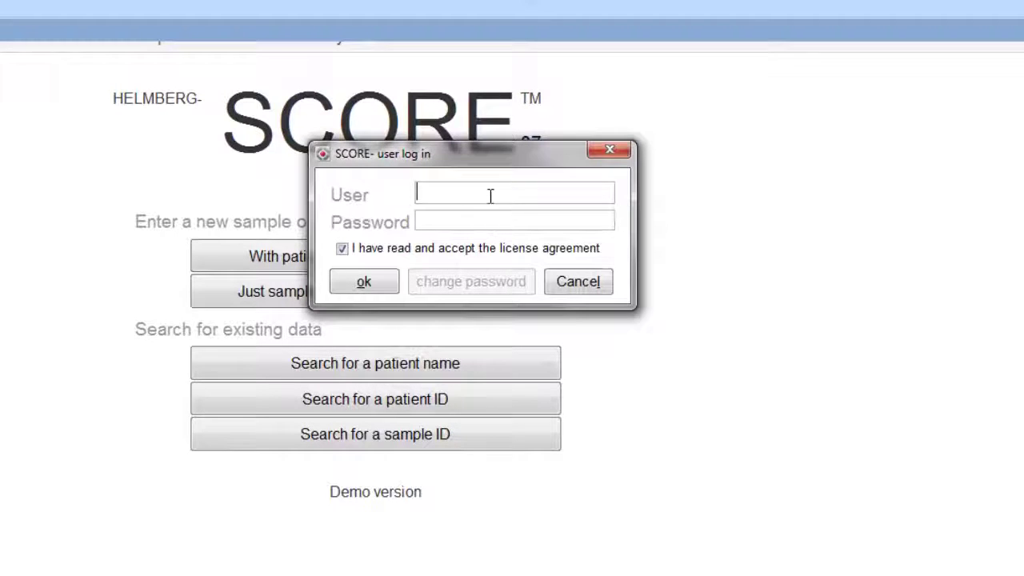
- Log in to the SCORE user dialog as admin with the account password
type("admin")
left_click(488, 219)
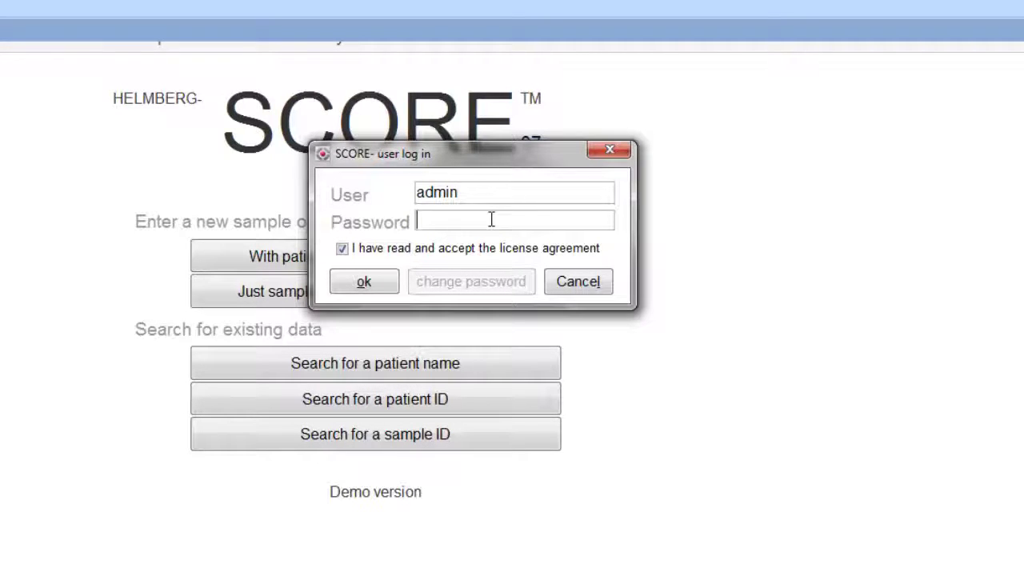
type("a")
left_click(367, 283)
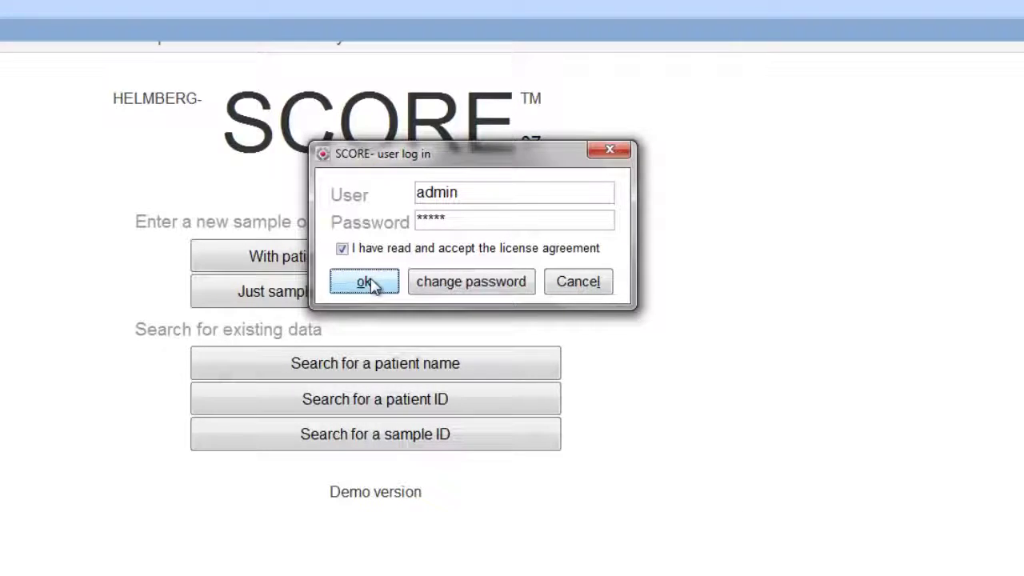
left_click(369, 284)
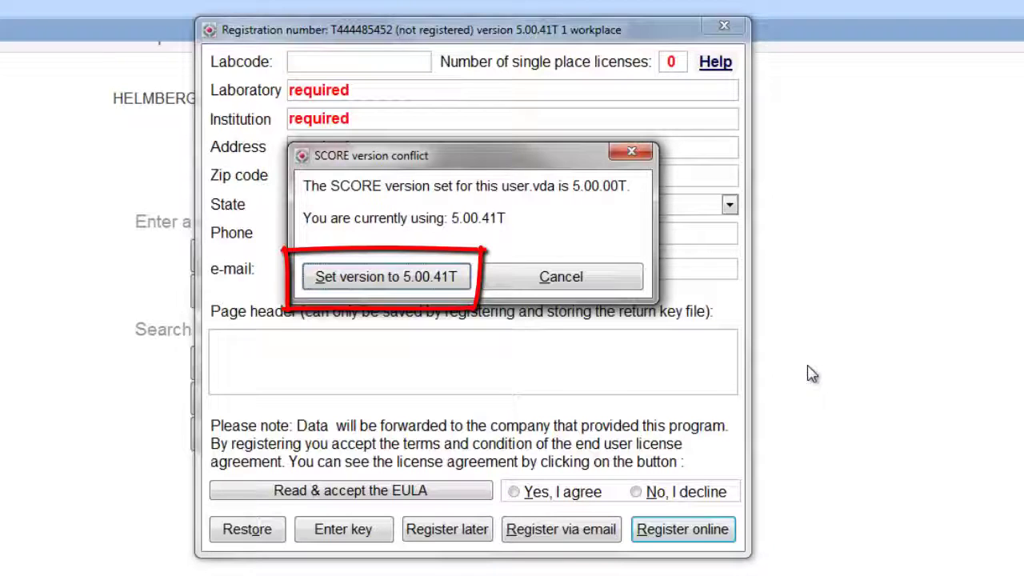
- Resolve the version conflict by setting user.vda to version 5.00.41T
left_click(441, 280)
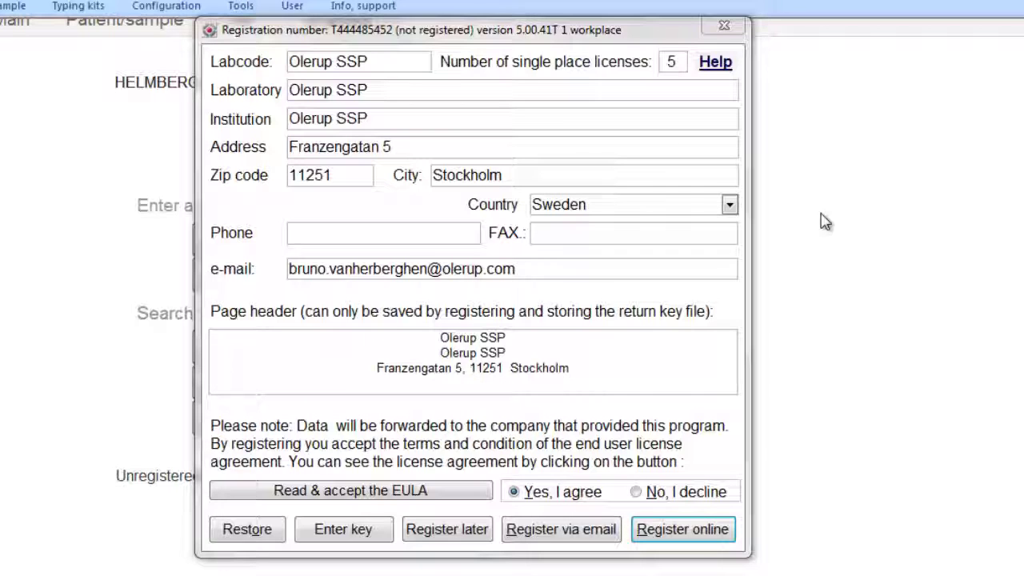
- Submit the Olerup SSP registration for 5 licences online
left_click(682, 529)
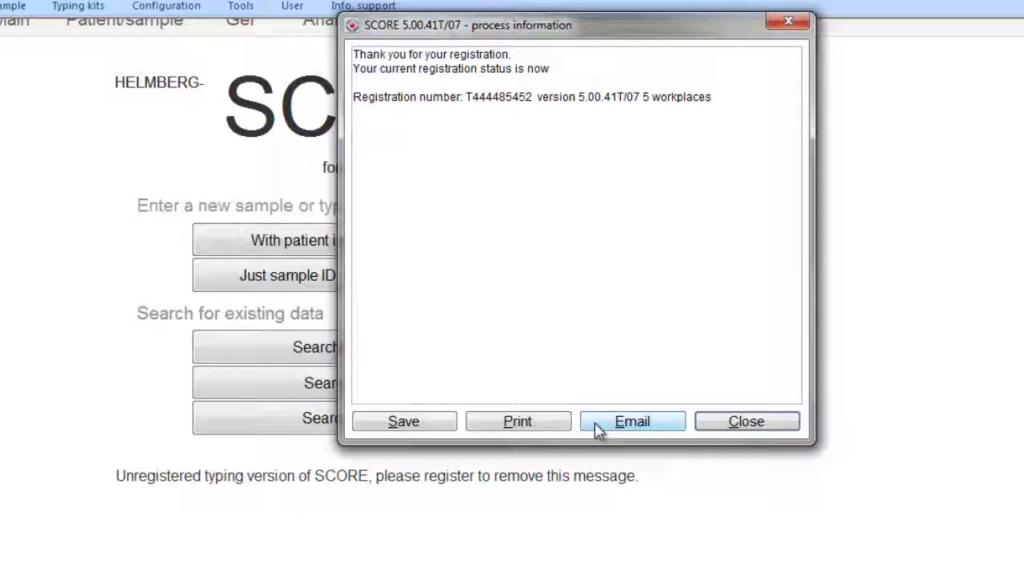
- Reopen Registration from Info, support, agree to the licence terms and request the key by e-mail
left_click(744, 422)
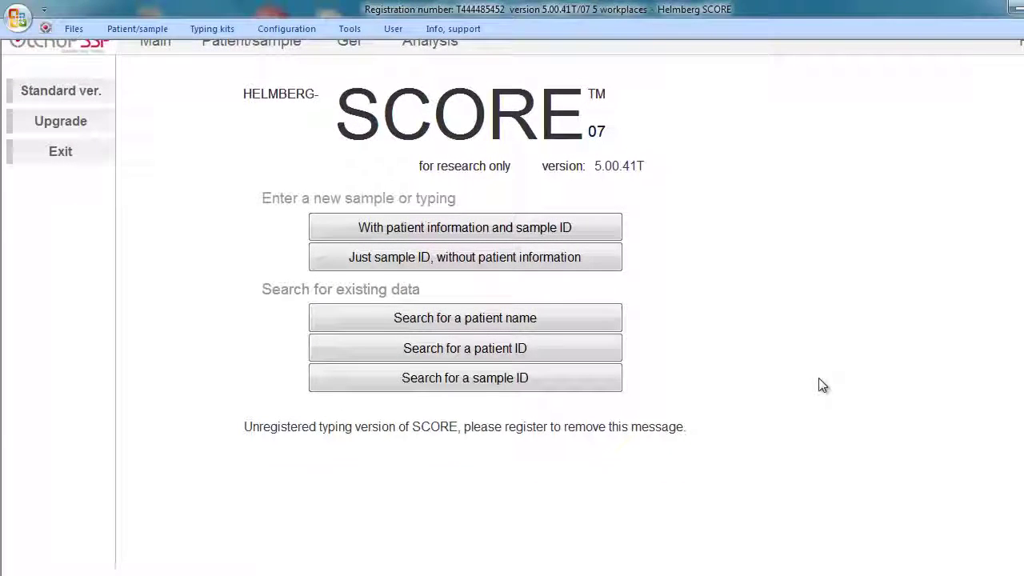
left_click(469, 31)
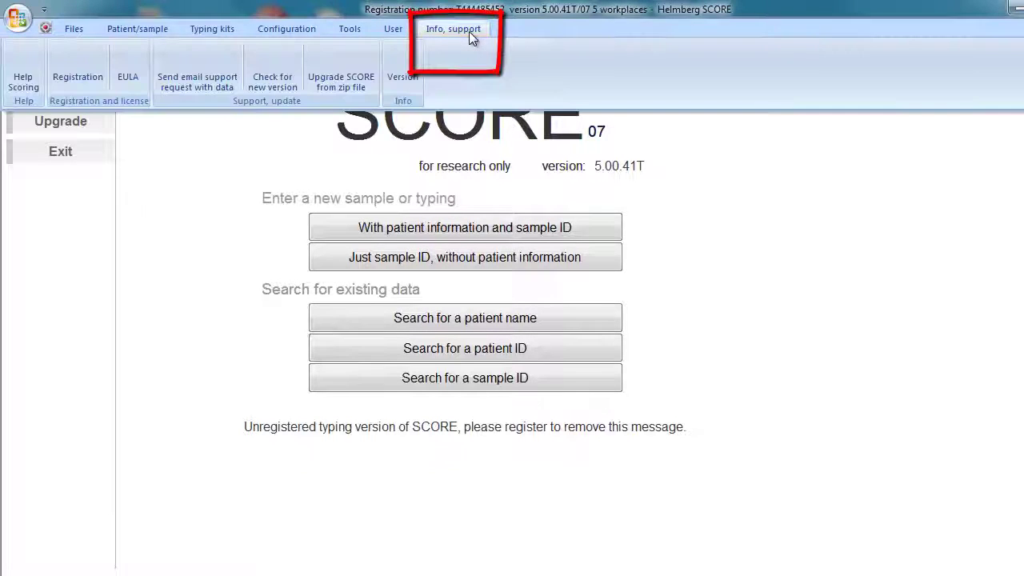
left_click(84, 62)
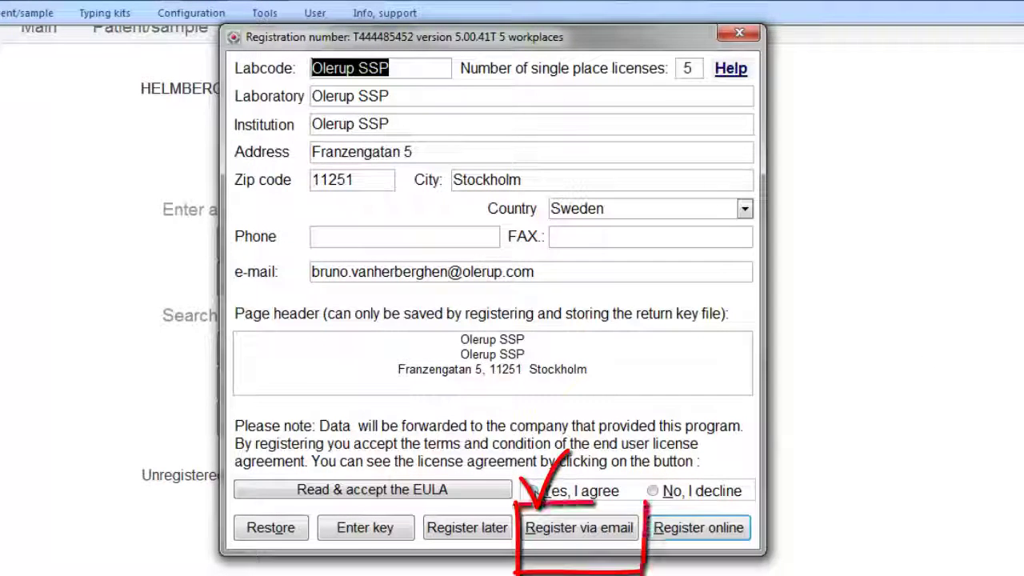
left_click(533, 490)
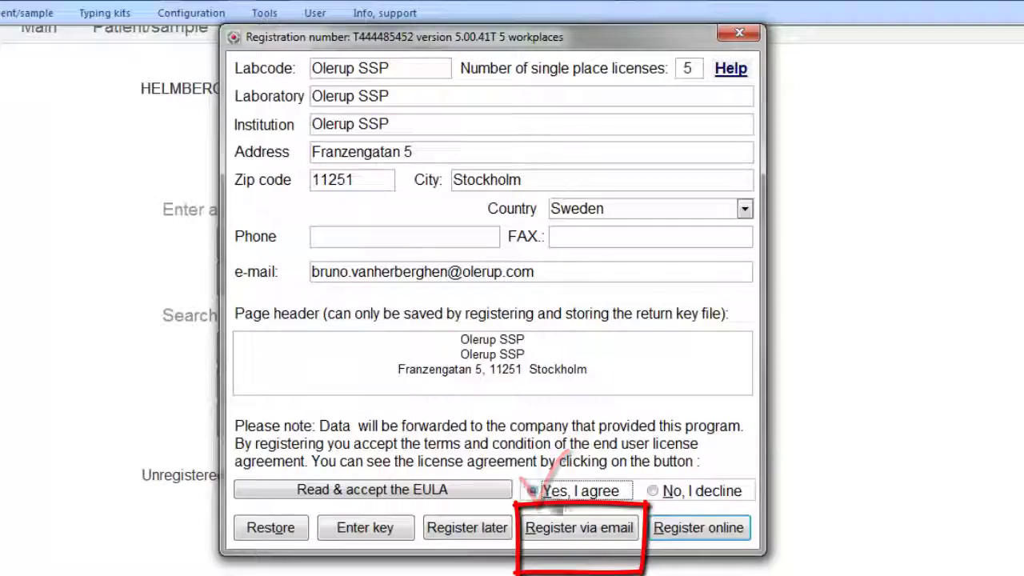
left_click(597, 535)
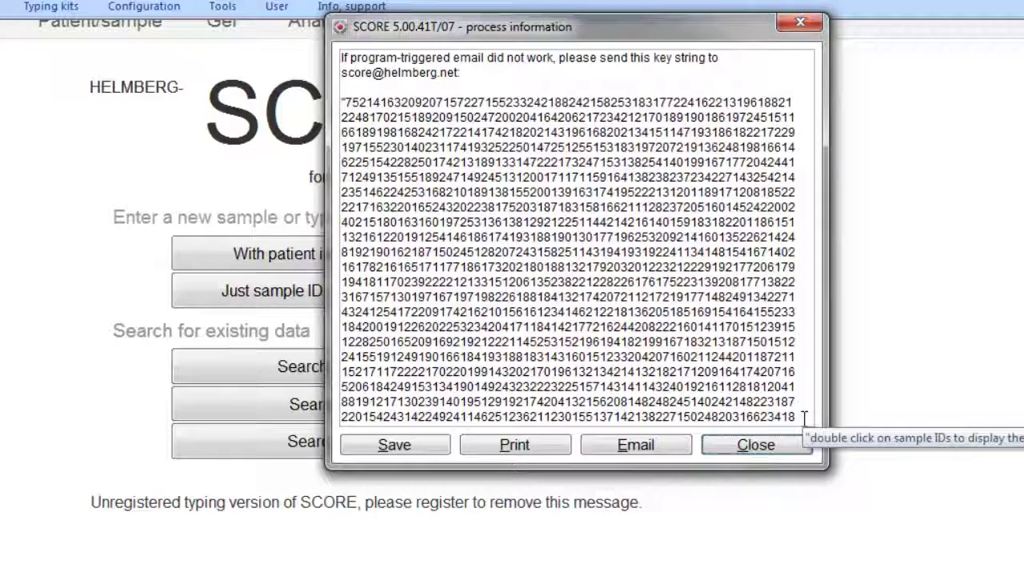
left_click(756, 445)
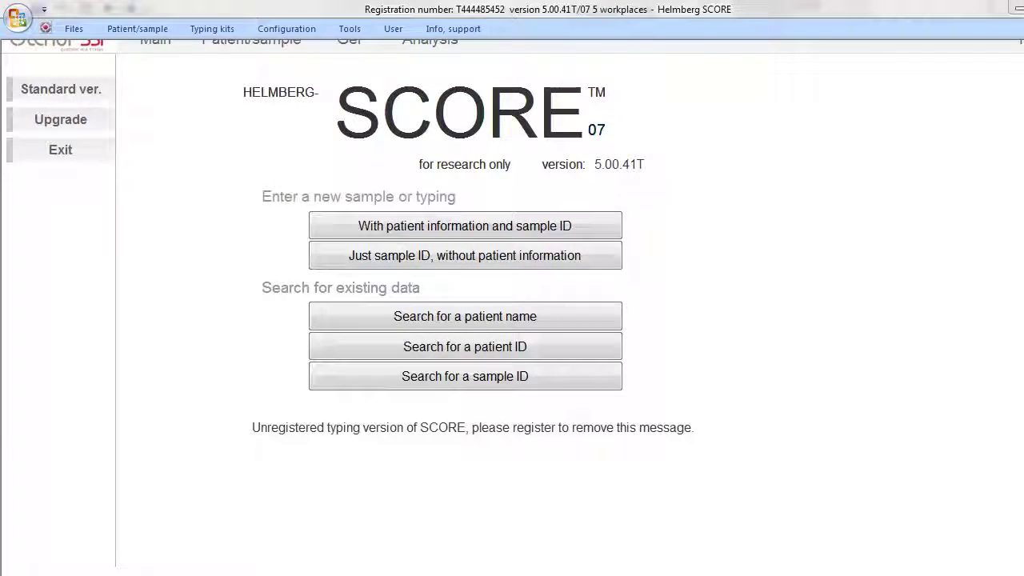
- Copy the full quoted registration key from the Outlook e-mail and return to Helmberg-SCORE
mouse_move(188, 570)
left_click(233, 517)
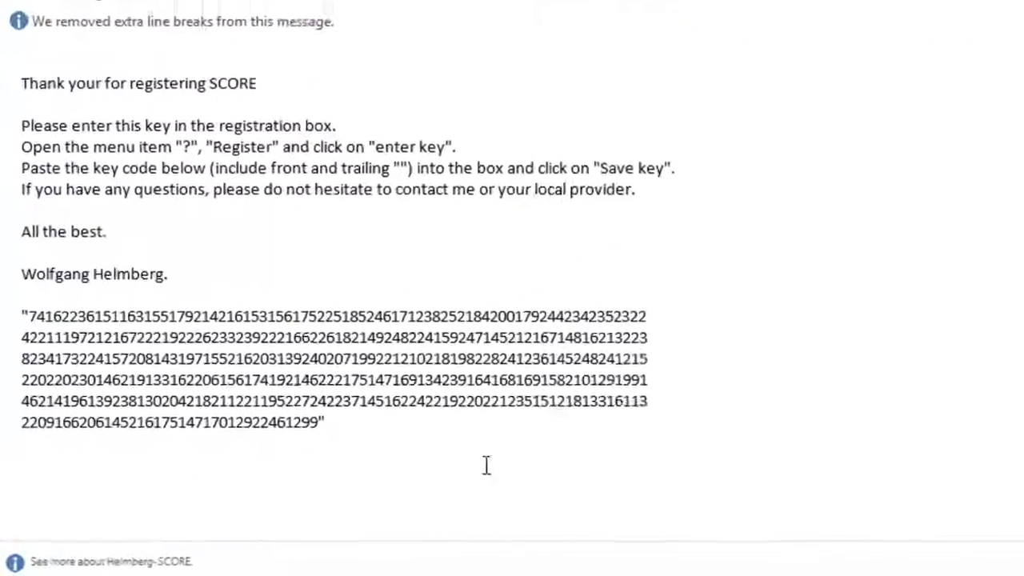
left_click_drag(332, 423, 24, 290)
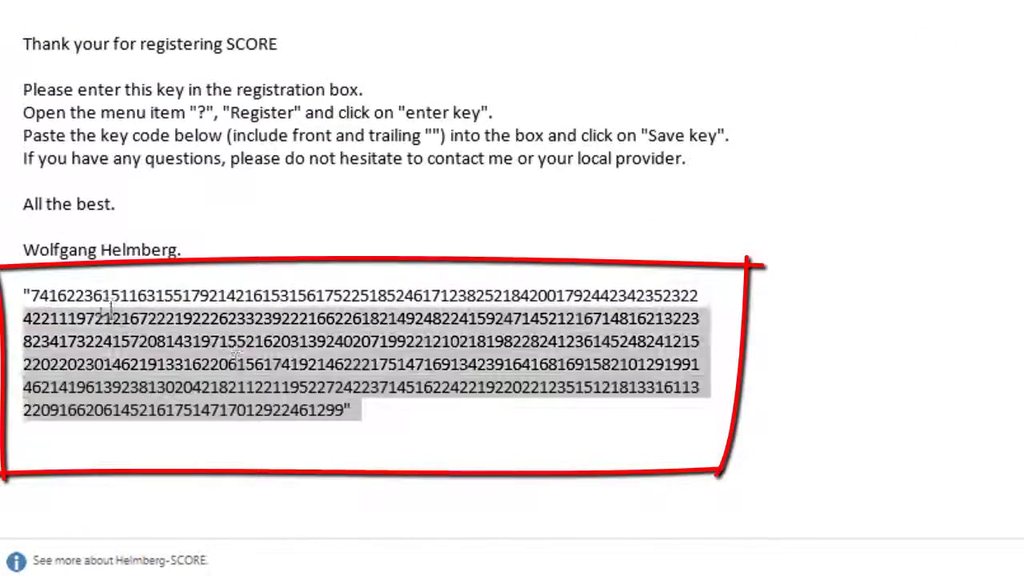
right_click(156, 322)
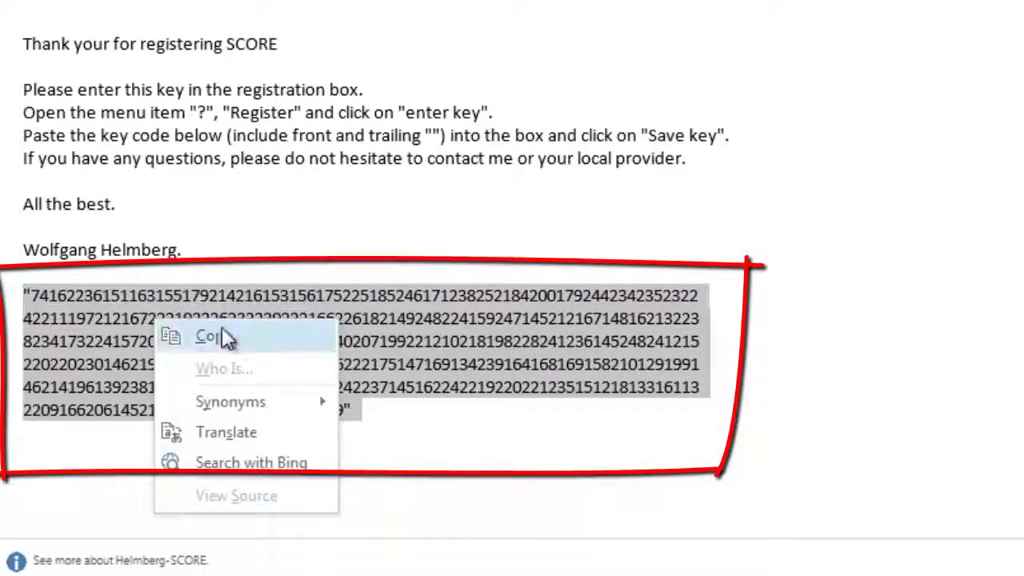
left_click(233, 337)
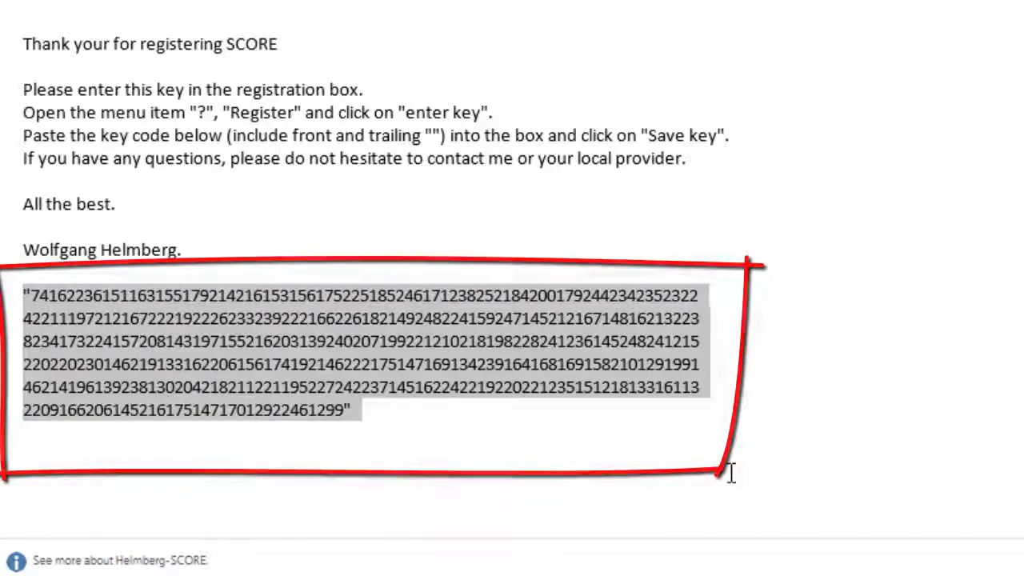
left_click(656, 504)
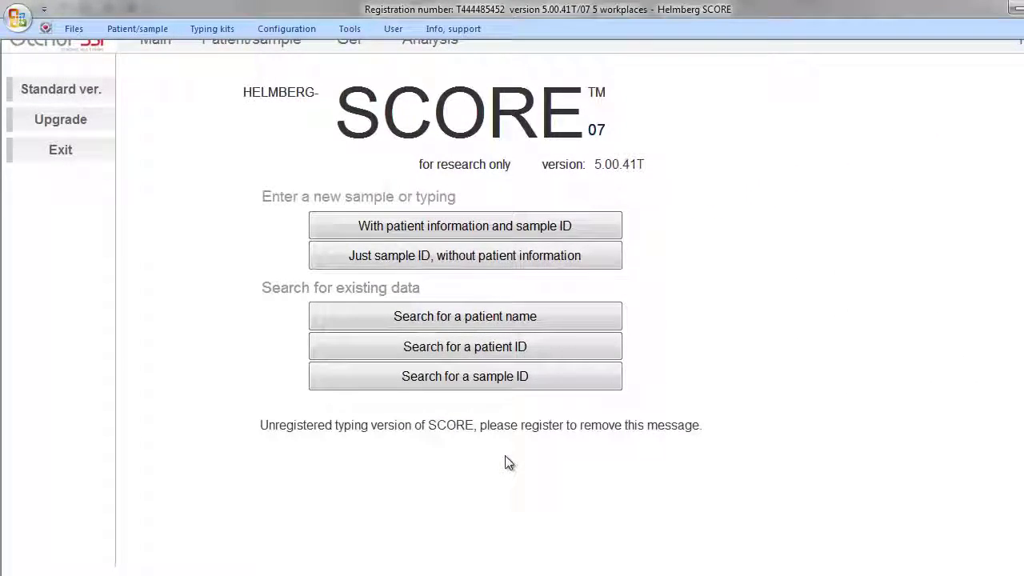
- Agree to the licence terms, paste the e-mailed key and save it, confirming 5 workplaces
left_click(464, 33)
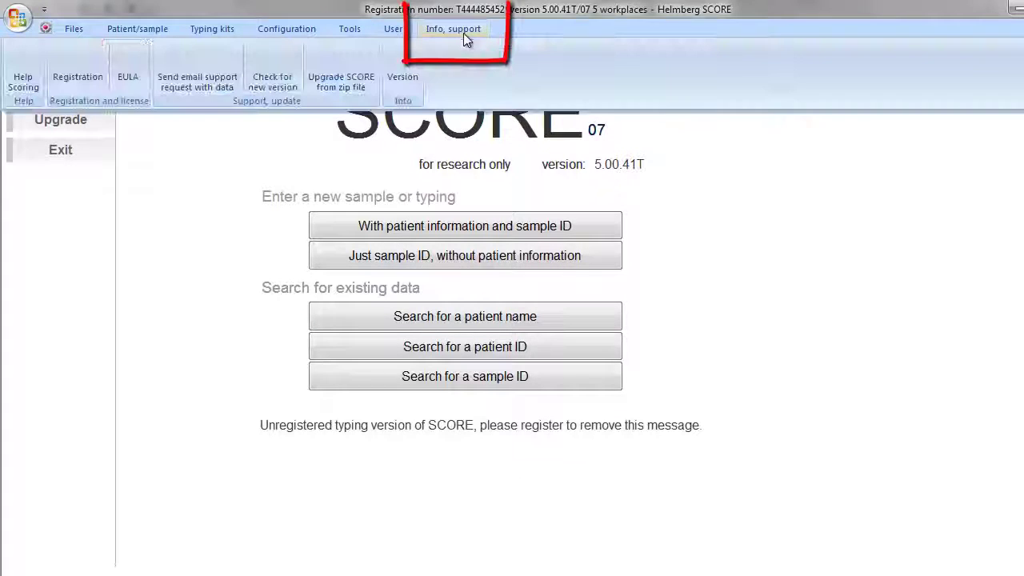
left_click(88, 70)
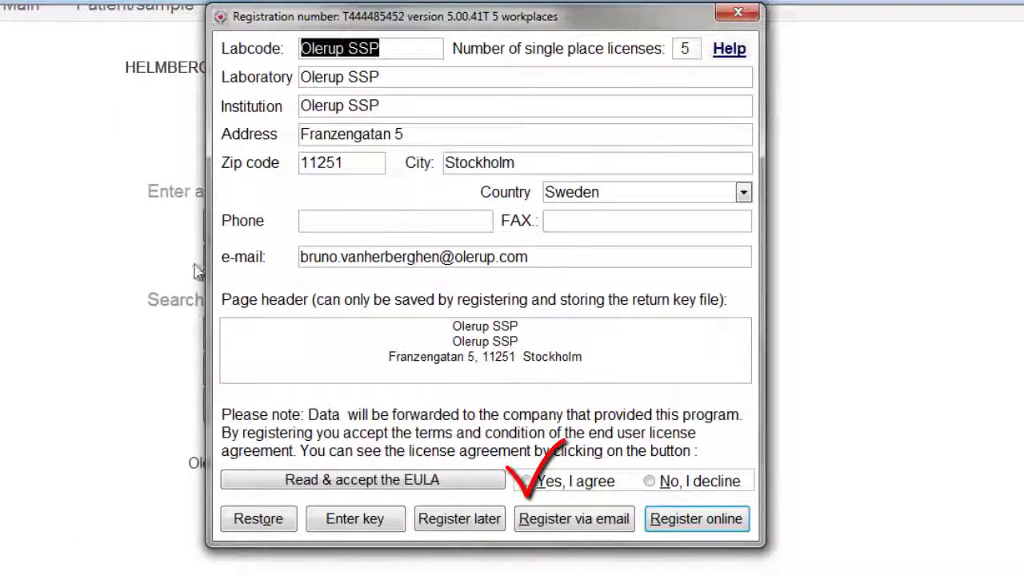
left_click(425, 478)
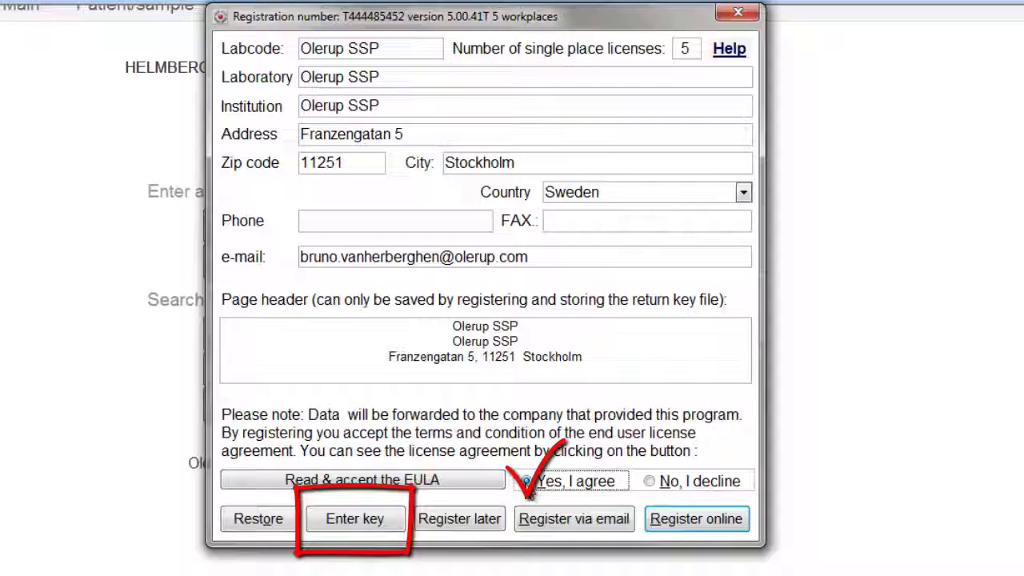
left_click(372, 522)
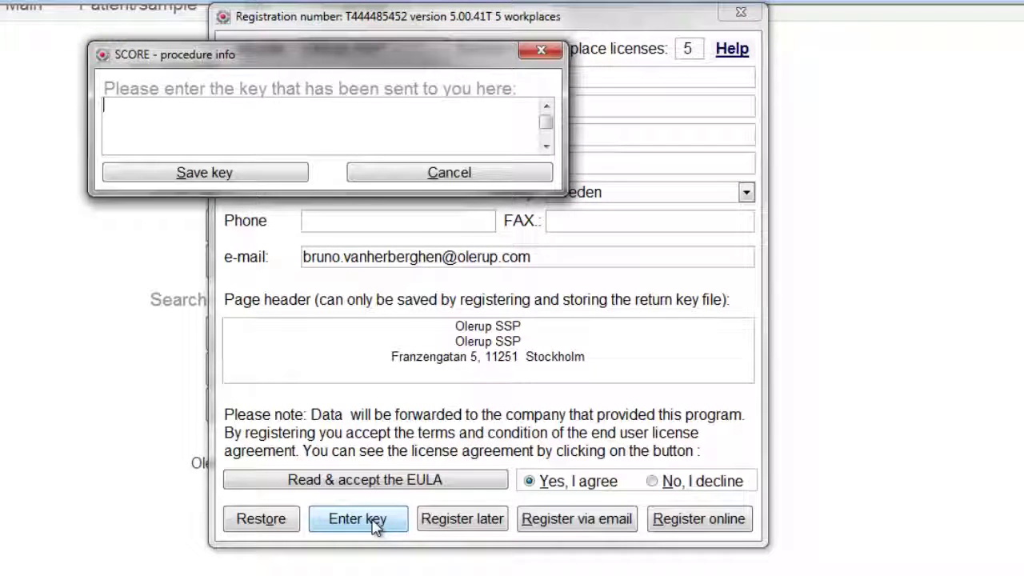
key("ctrl+v")
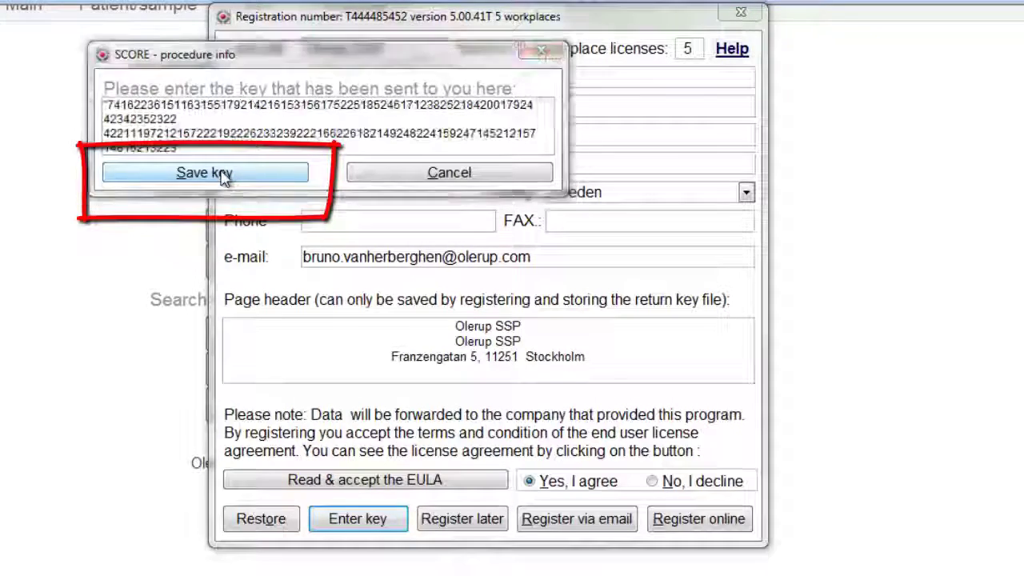
left_click(224, 178)
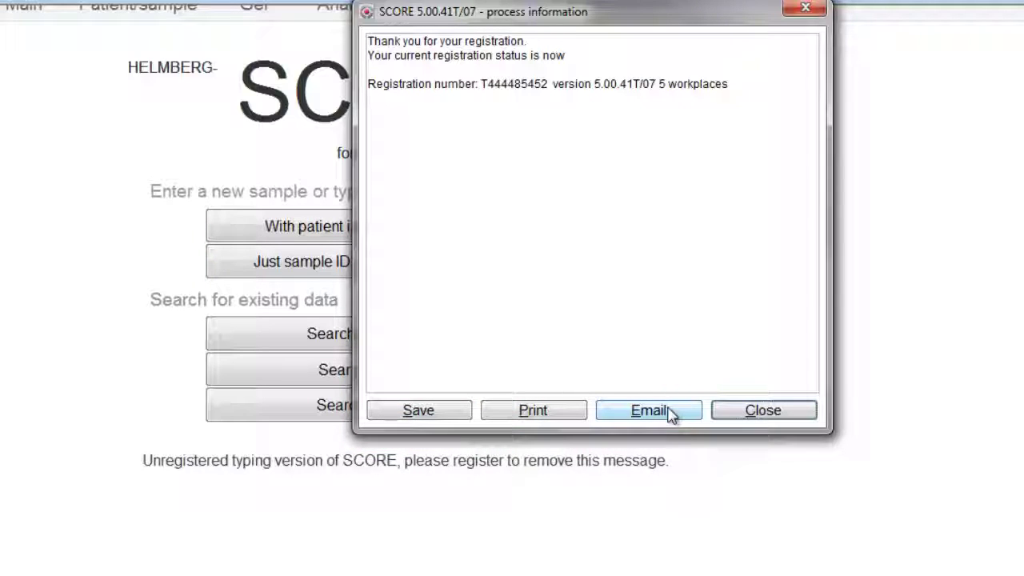
left_click(776, 412)
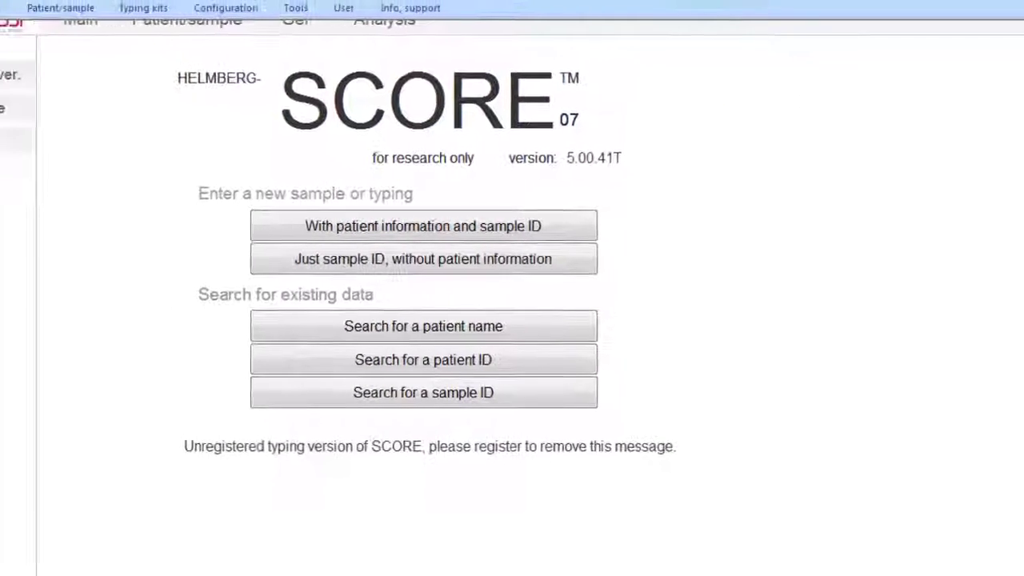